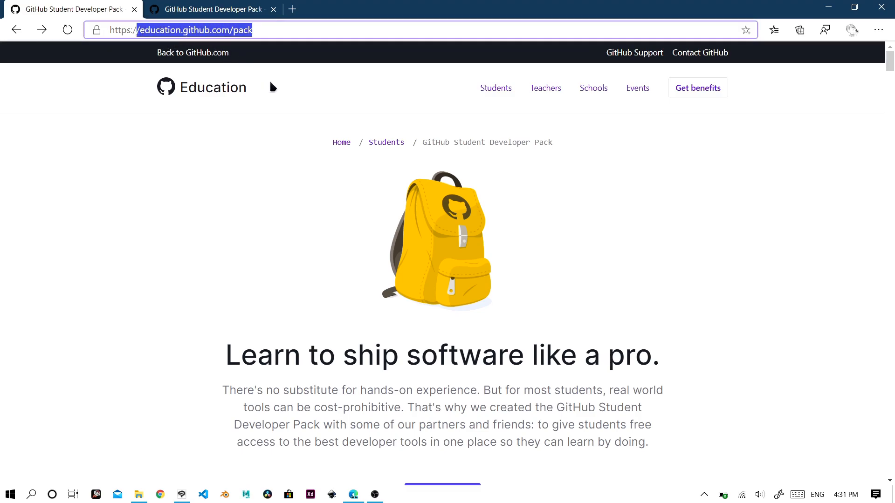
Switch to the GitHub Student Developer Pack offers page
scroll(272, 91, "down", 3)
right_click(426, 370)
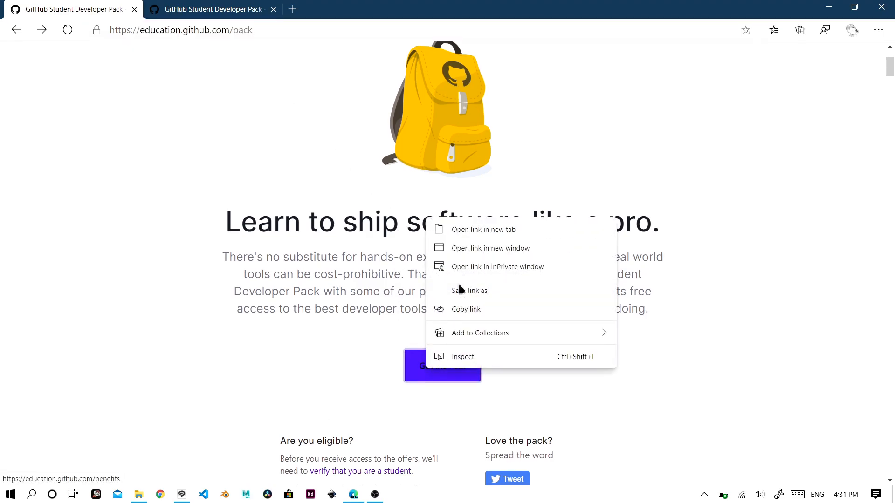
left_click(224, 13)
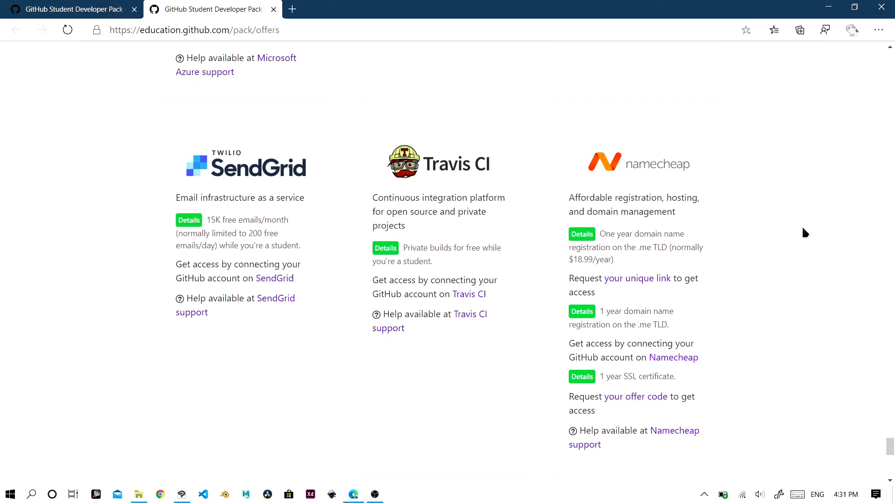
Search the offers page for "namech" to locate the Namecheap offer, and close the search
scroll(801, 226, "down", 10)
scroll(802, 225, "up", 3)
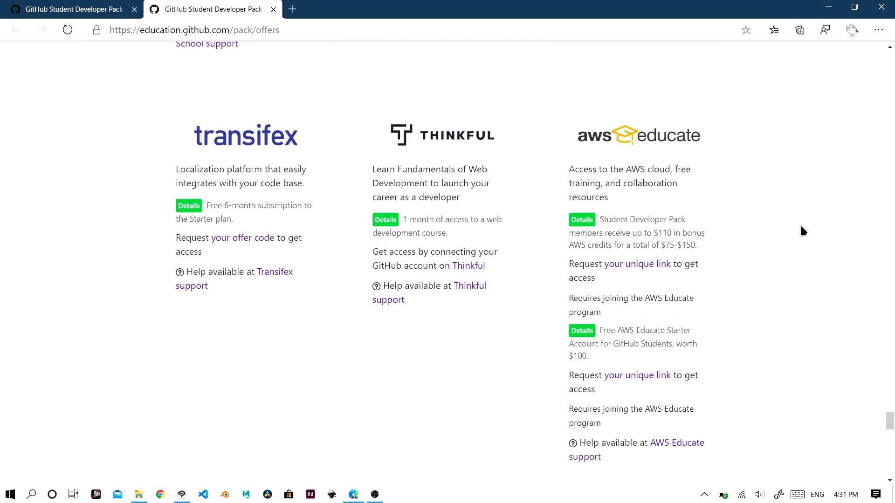
key("ctrl+f")
type("name")
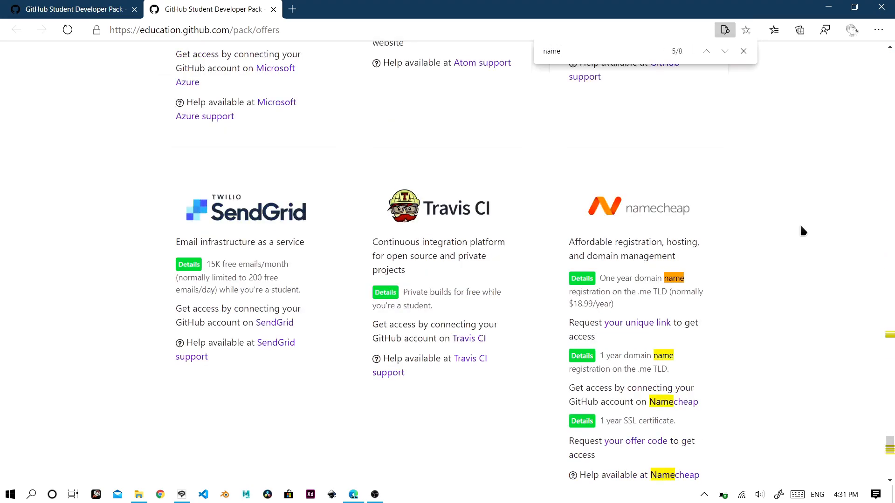
type("ch")
scroll(693, 259, "down", 1)
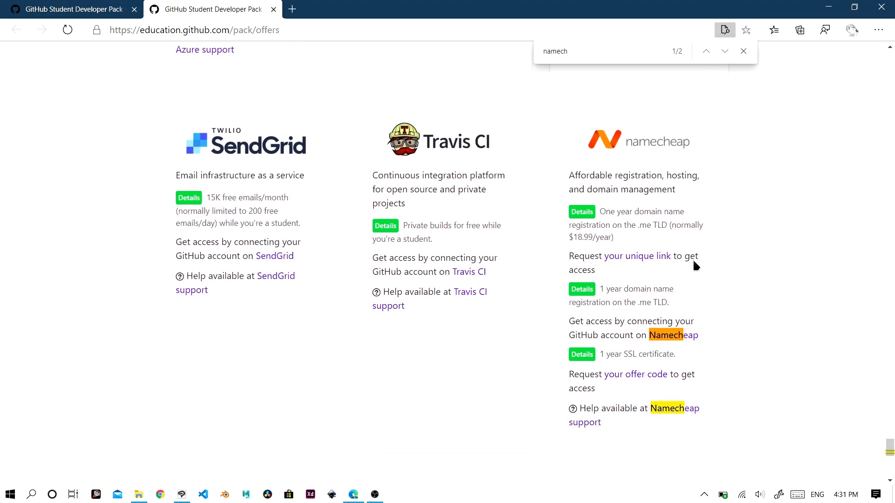
left_click(743, 52)
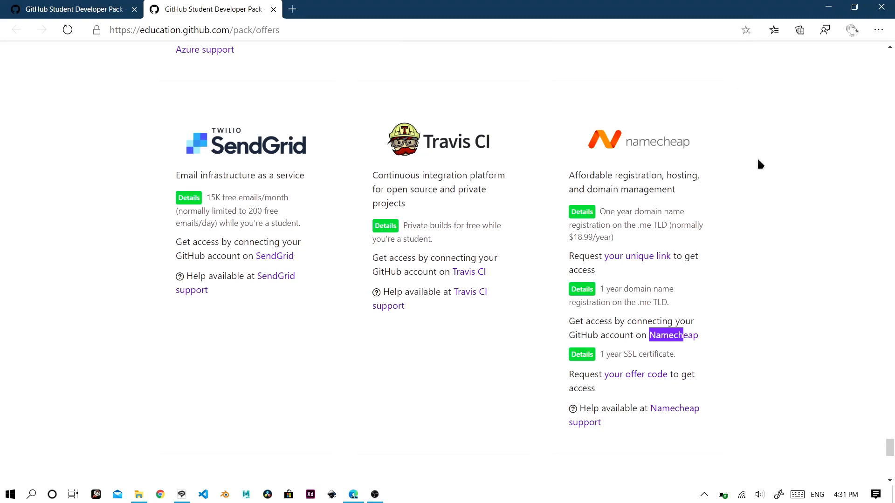
Open the Namecheap offer's GitHub account connection link in a new tab and switch to it
right_click(675, 341)
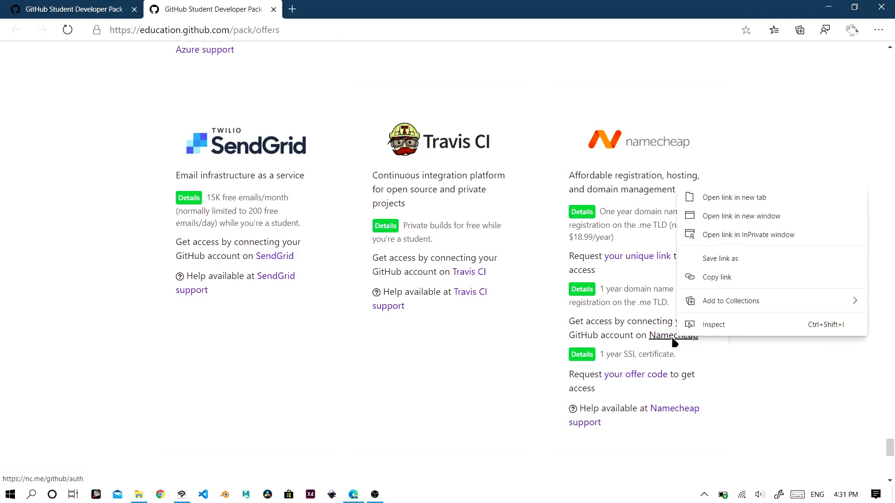
left_click(722, 198)
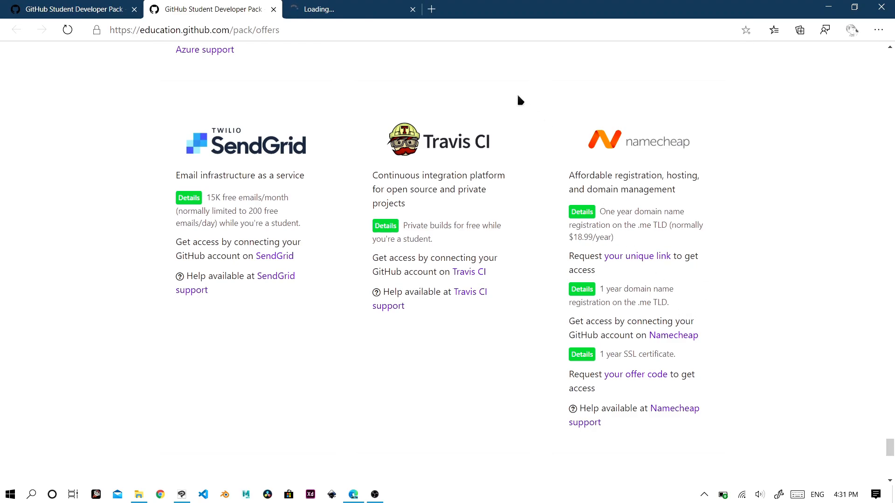
left_click(359, 9)
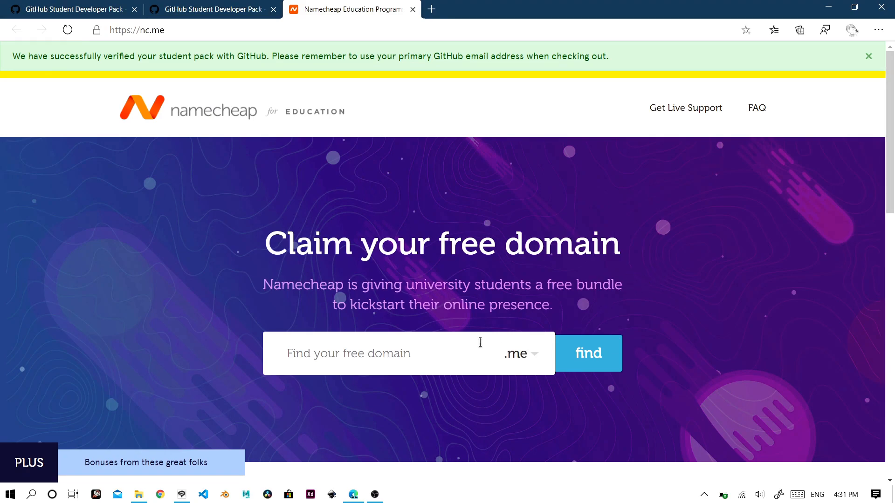
Search for the free .me domain "myawesomedomain" on the Namecheap for Education page
left_click(451, 348)
type("myawesomedomain")
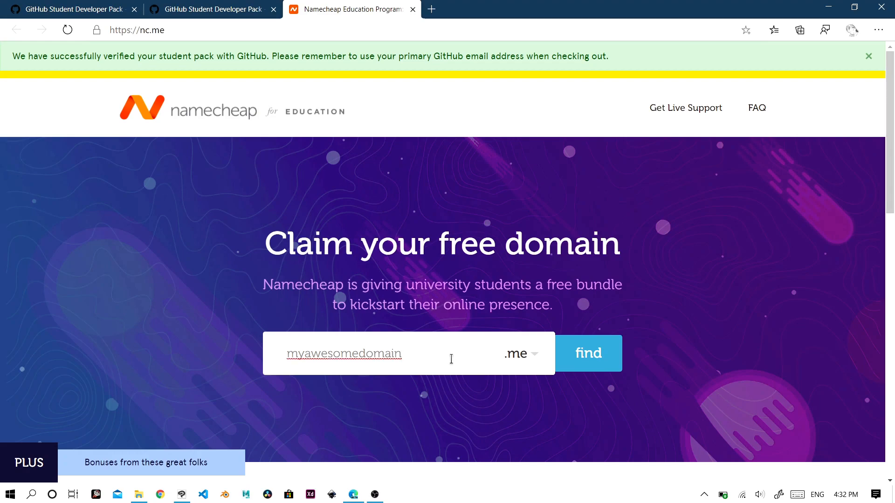
left_click(588, 362)
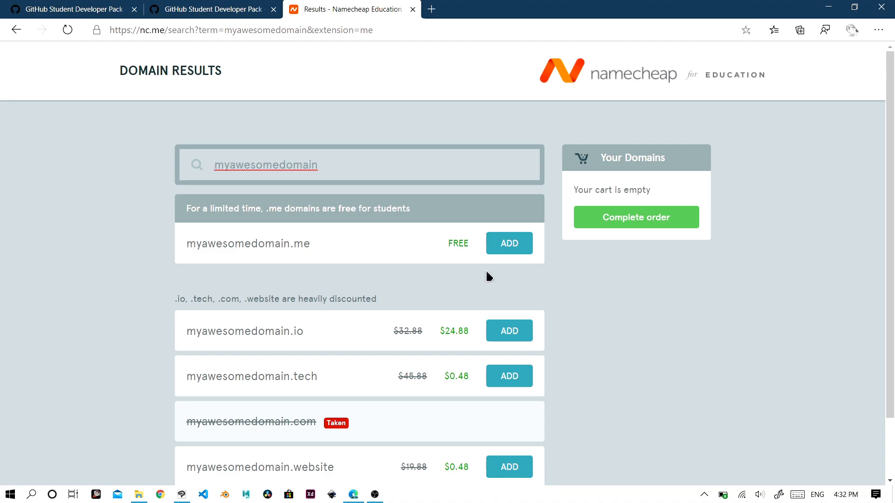
Add the free domain myawesomedomain.me to the cart and proceed to complete the order
left_click(510, 244)
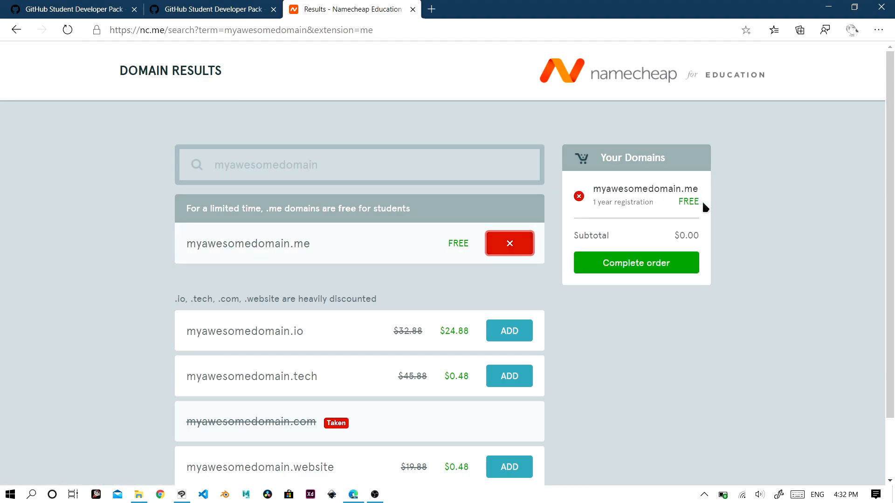
left_click_drag(703, 205, 685, 205)
left_click(679, 208)
left_click(631, 273)
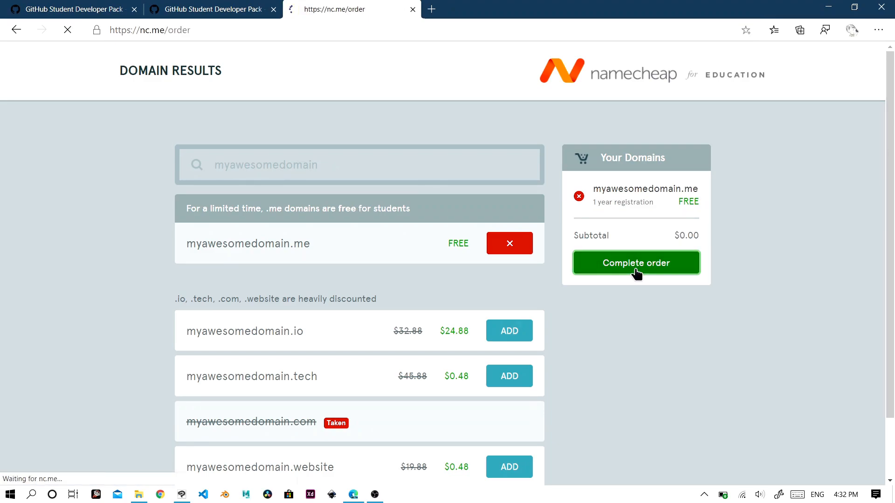
Choose GitHub Pages as the free option for myawesomedomain.me
scroll(479, 289, "down", 3)
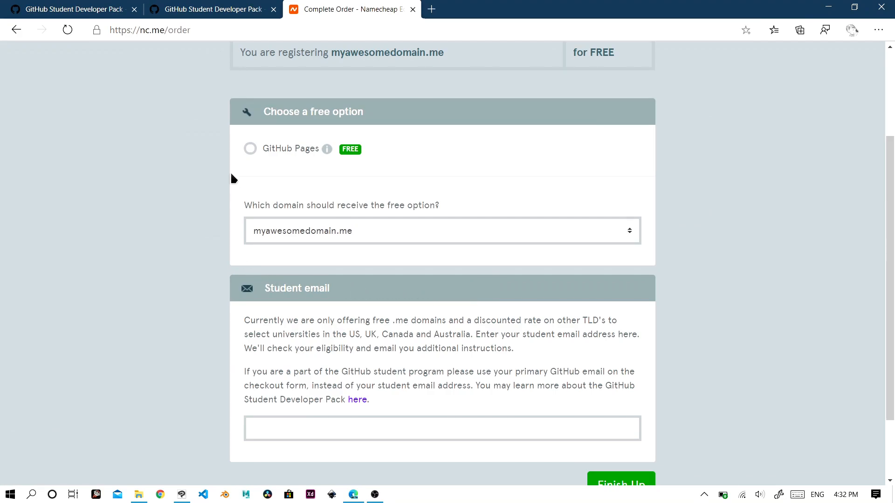
left_click(250, 149)
scroll(659, 280, "down", 2)
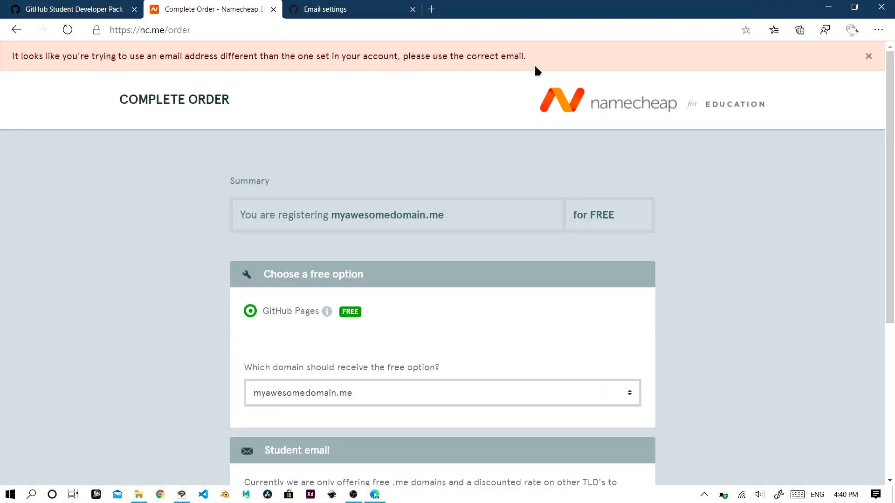
Examine the email notice on the order page and check the primary address in GitHub's email settings
left_click_drag(507, 58, 9, 58)
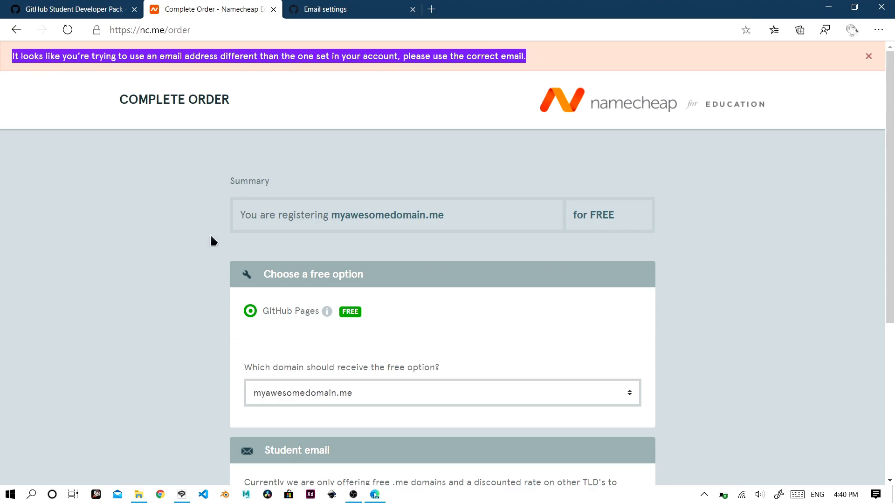
scroll(239, 259, "down", 4)
scroll(420, 375, "up", 3)
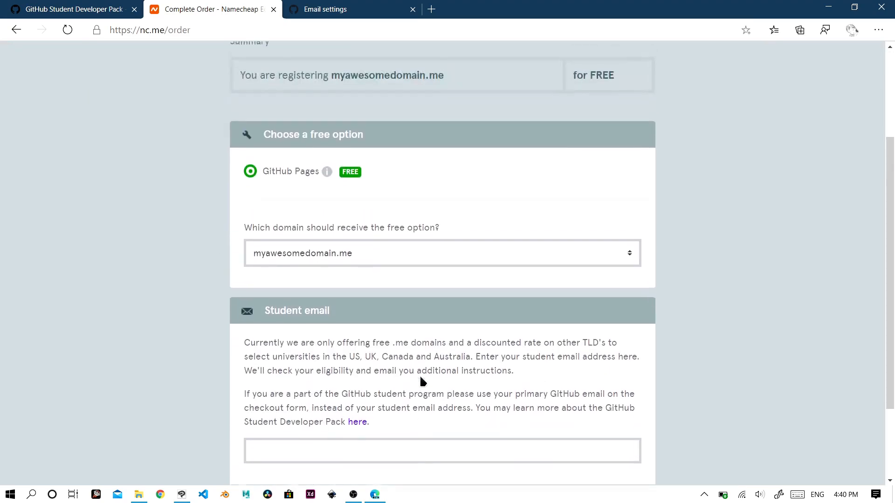
scroll(420, 379, "up", 2)
left_click(347, 8)
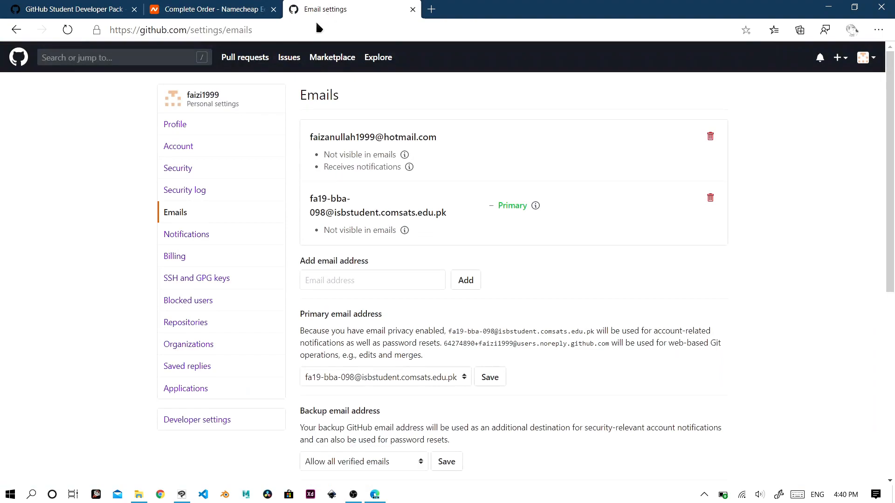
left_click_drag(259, 31, 142, 50)
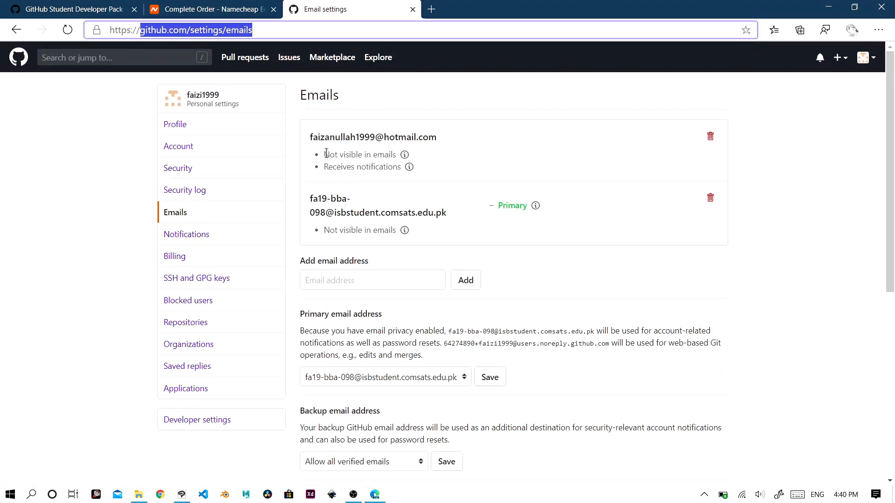
left_click_drag(528, 205, 490, 215)
left_click(498, 210)
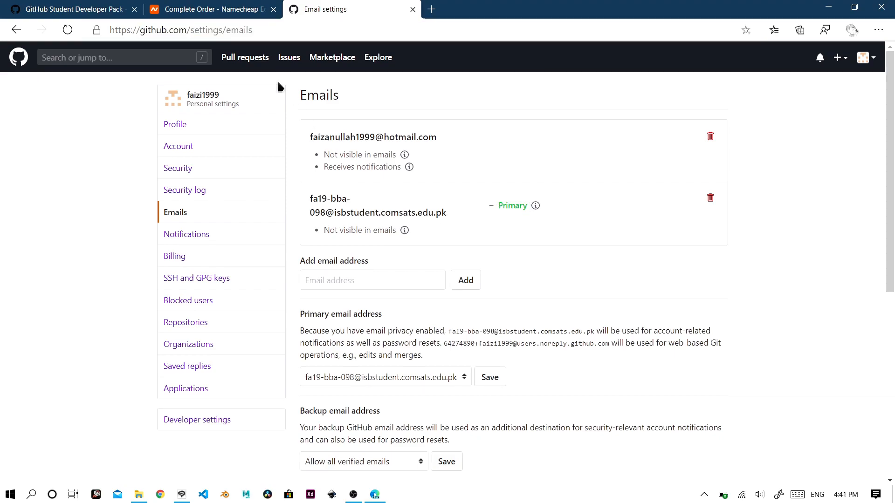
Return to the order form, fill in the primary GitHub email as the student email, and finish the order
left_click(215, 8)
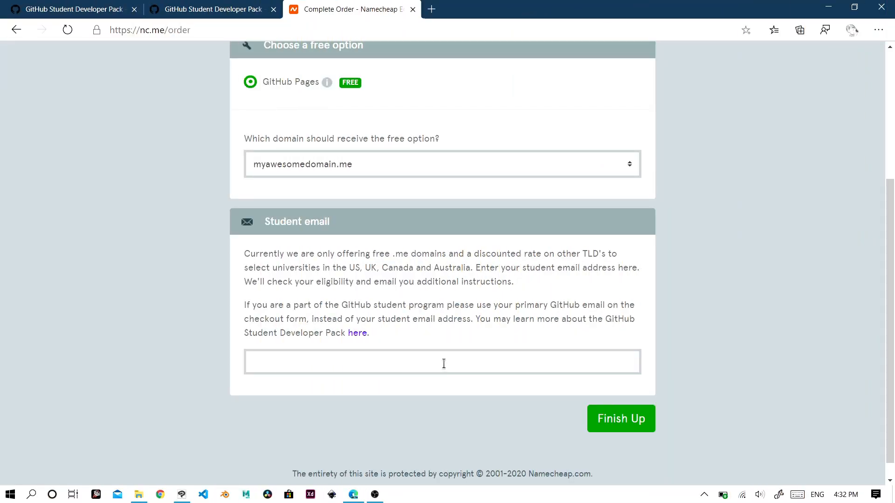
left_click(442, 363)
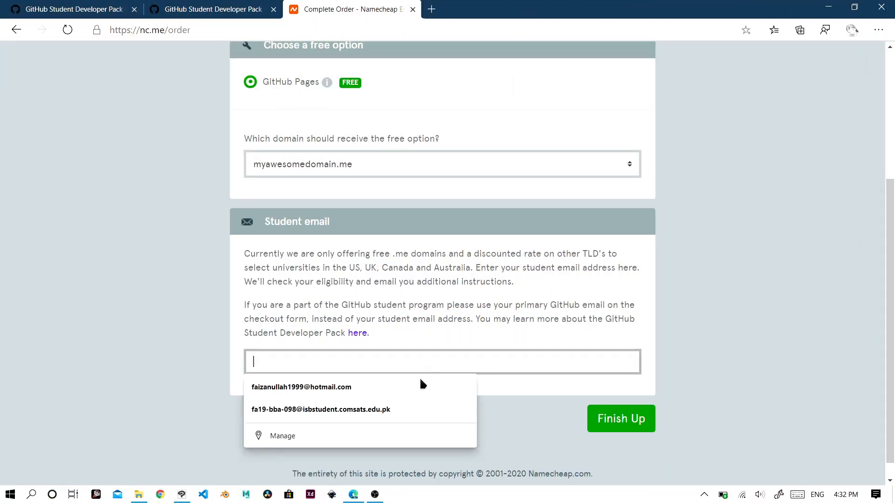
left_click(396, 408)
left_click(624, 421)
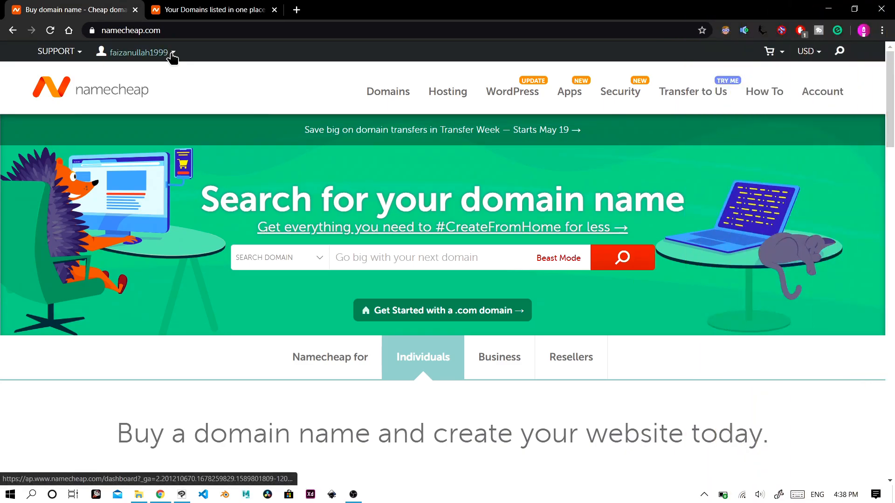
View the Namecheap account's domain list in Chrome and examine the registered domain's entry
key("ctrl+Tab")
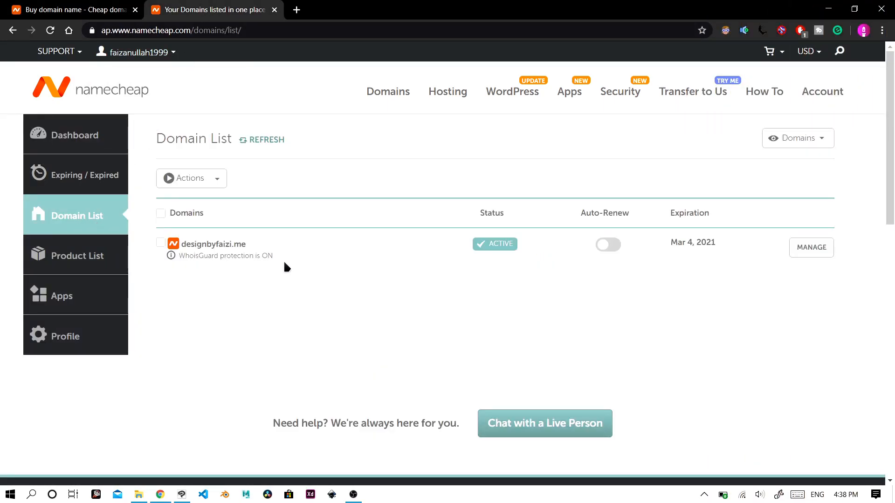
left_click_drag(227, 251, 201, 250)
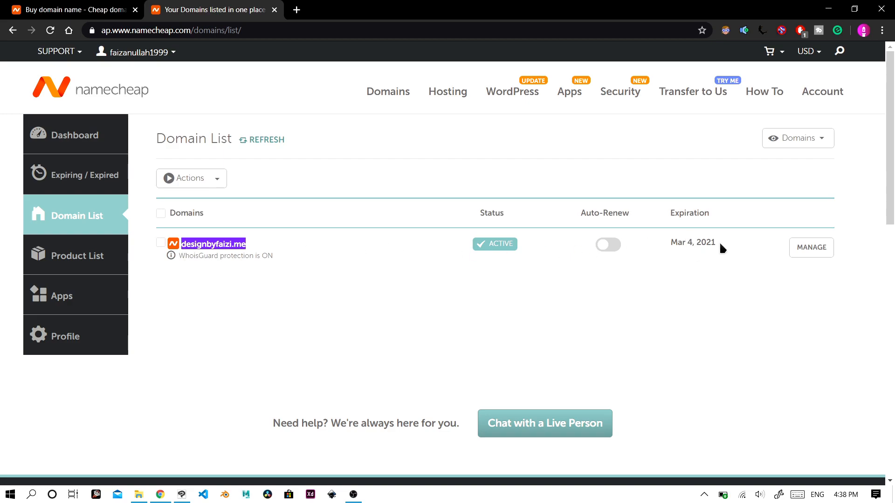